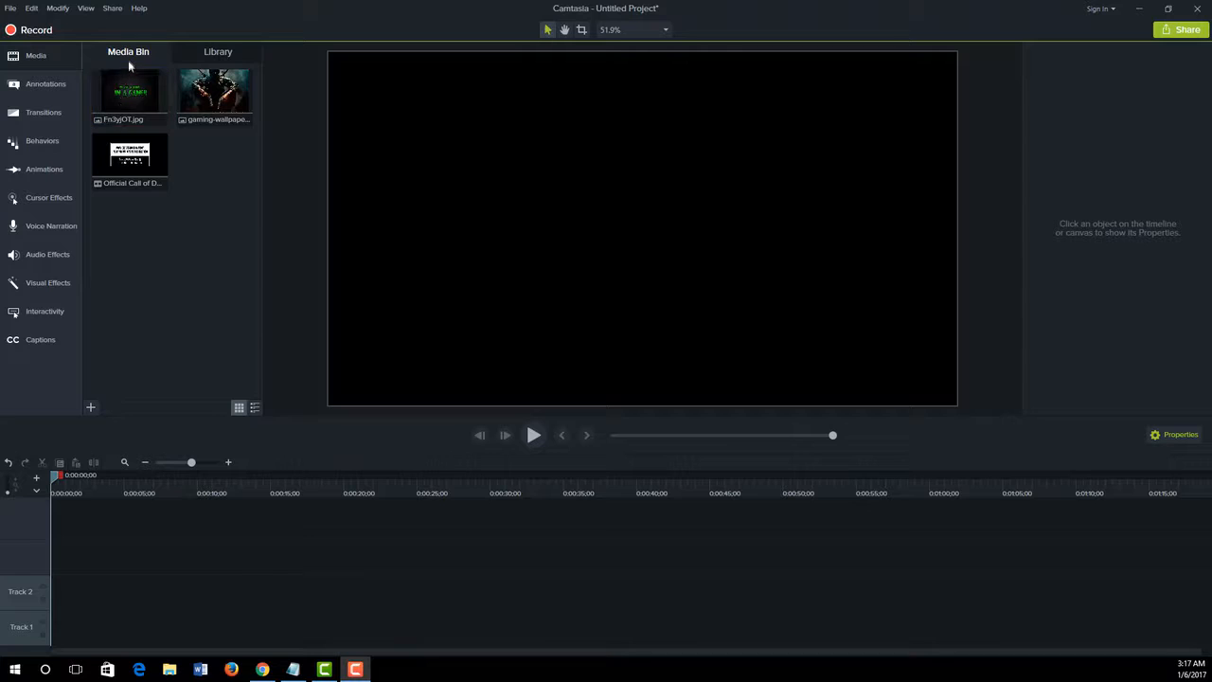
click(151, 106)
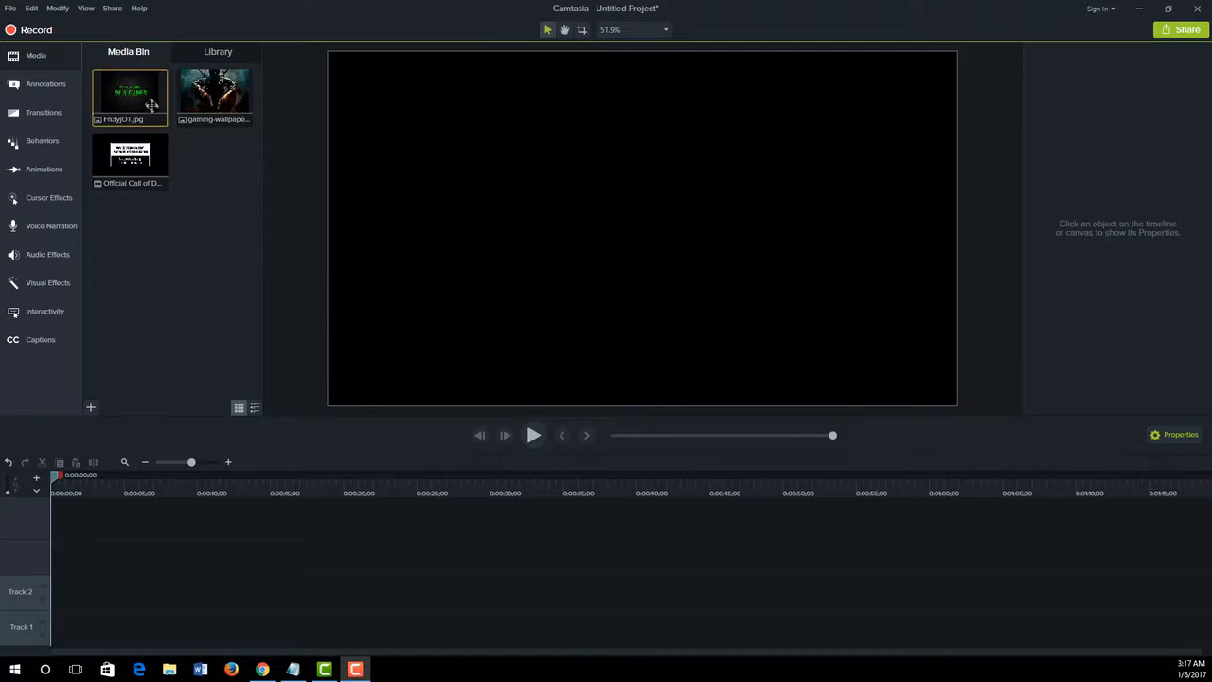
ctrl+click(197, 95)
click(197, 95)
click(135, 161)
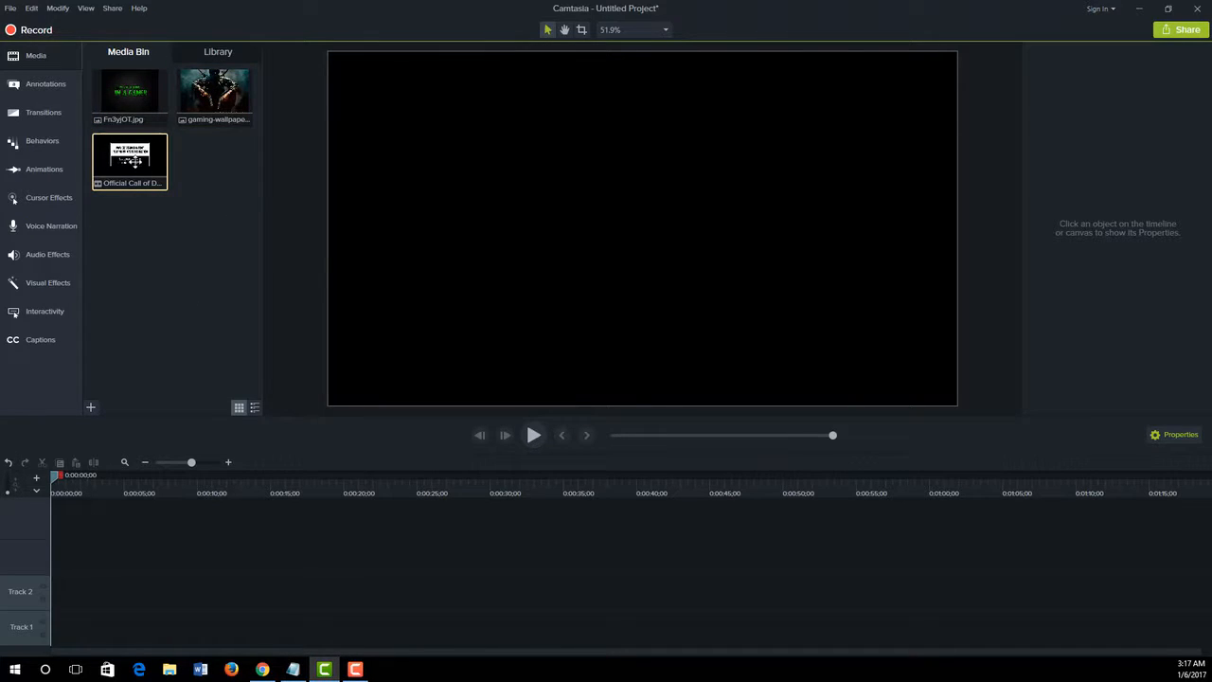
click(186, 245)
Place Fn3yjOT.jpg and the gaming wallpaper image back to back on Track 3, and preview the plain cut between them
drag(130, 95, 95, 561)
drag(215, 95, 118, 563)
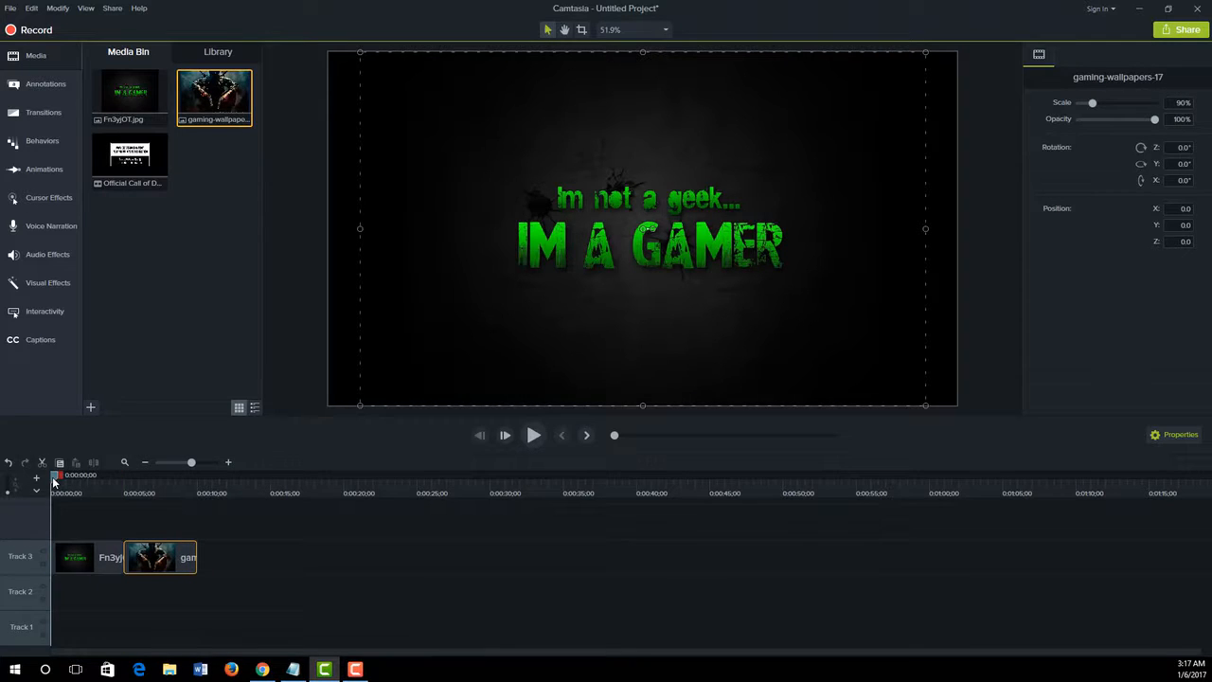
key(space)
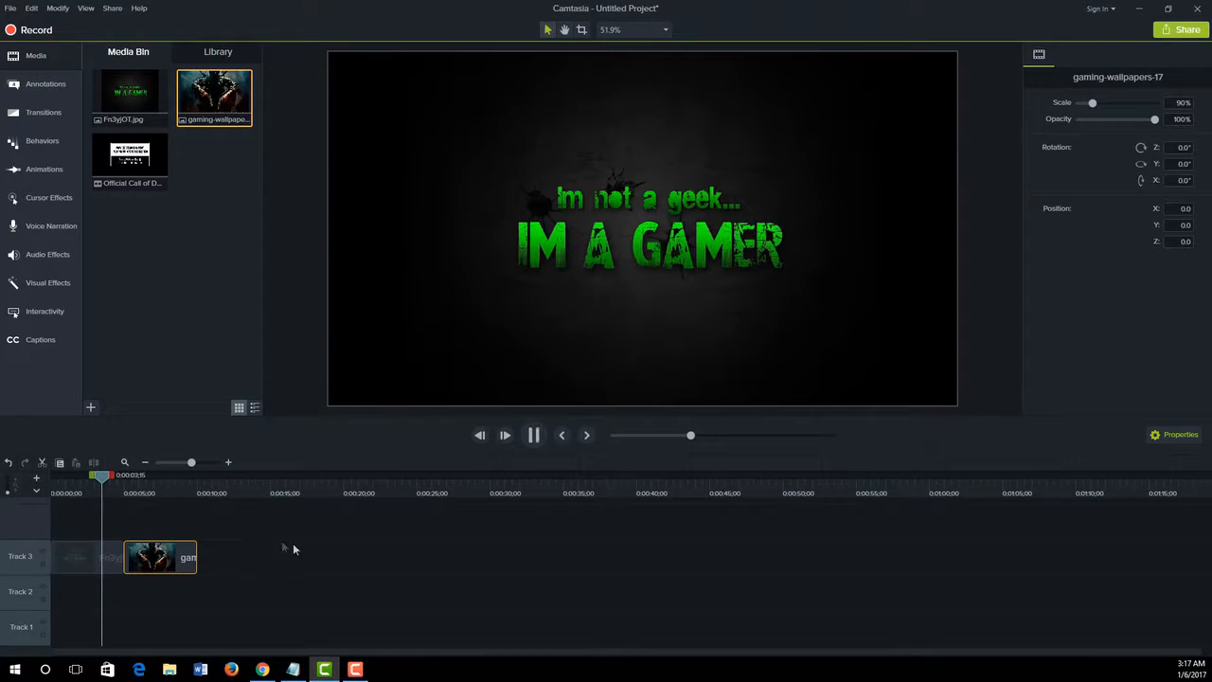
click(143, 487)
drag(143, 486, 116, 490)
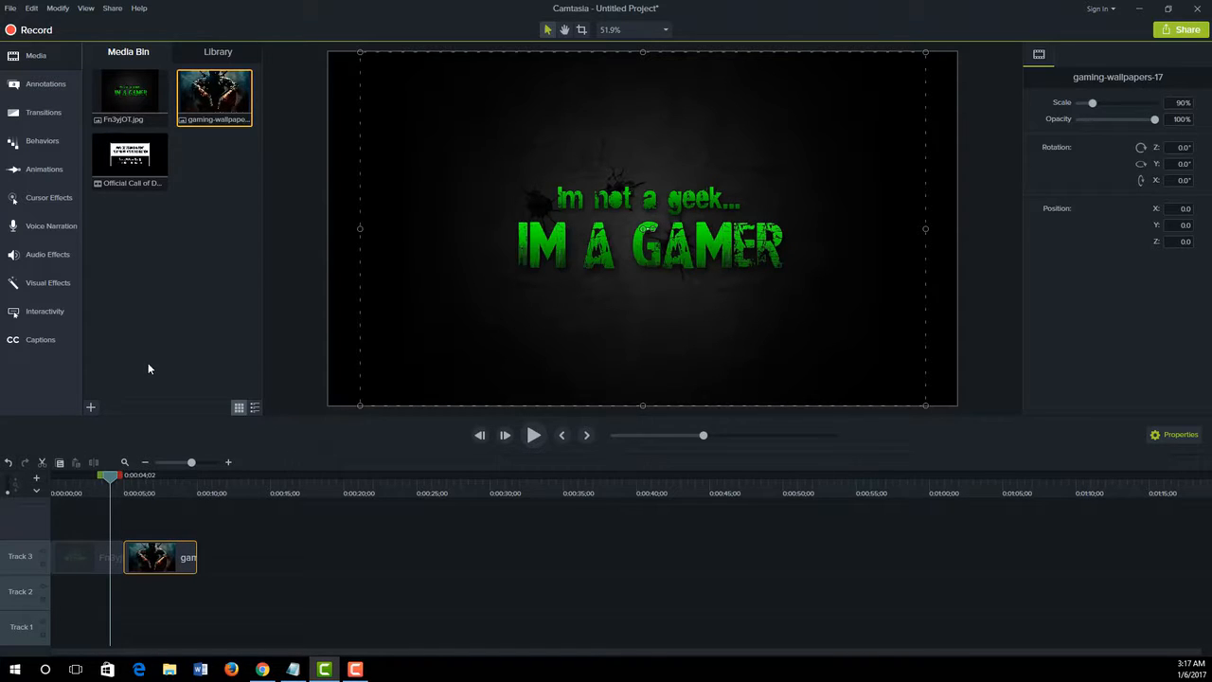
click(119, 484)
drag(120, 483, 116, 485)
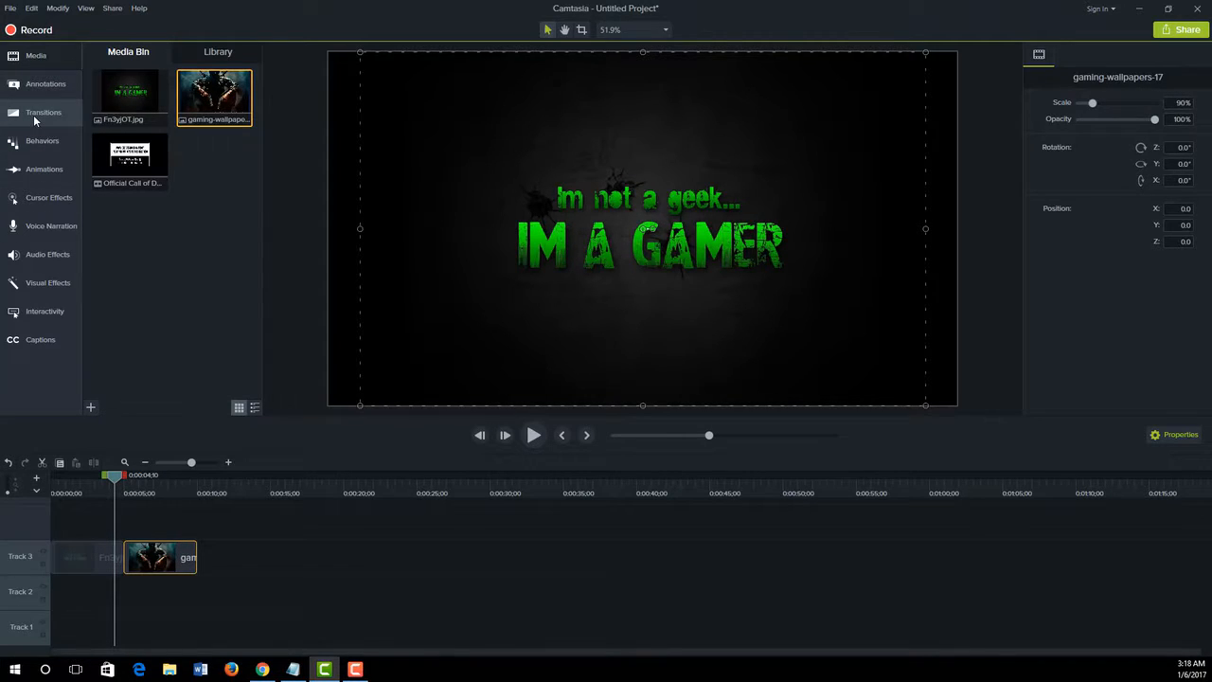
Apply the Fold transition at the junction between the two image clips on Track 3
click(34, 114)
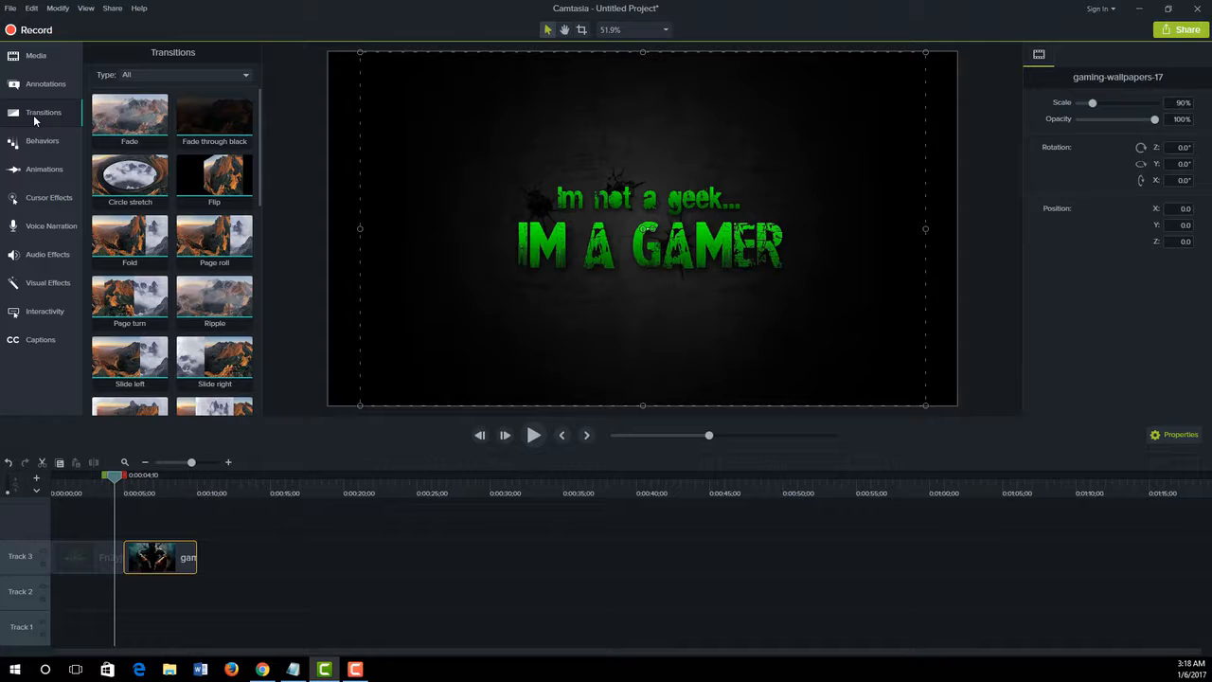
click(146, 76)
click(144, 92)
mouse_move(257, 104)
mouse_down()
mouse_move(257, 338)
mouse_move(258, 97)
mouse_up()
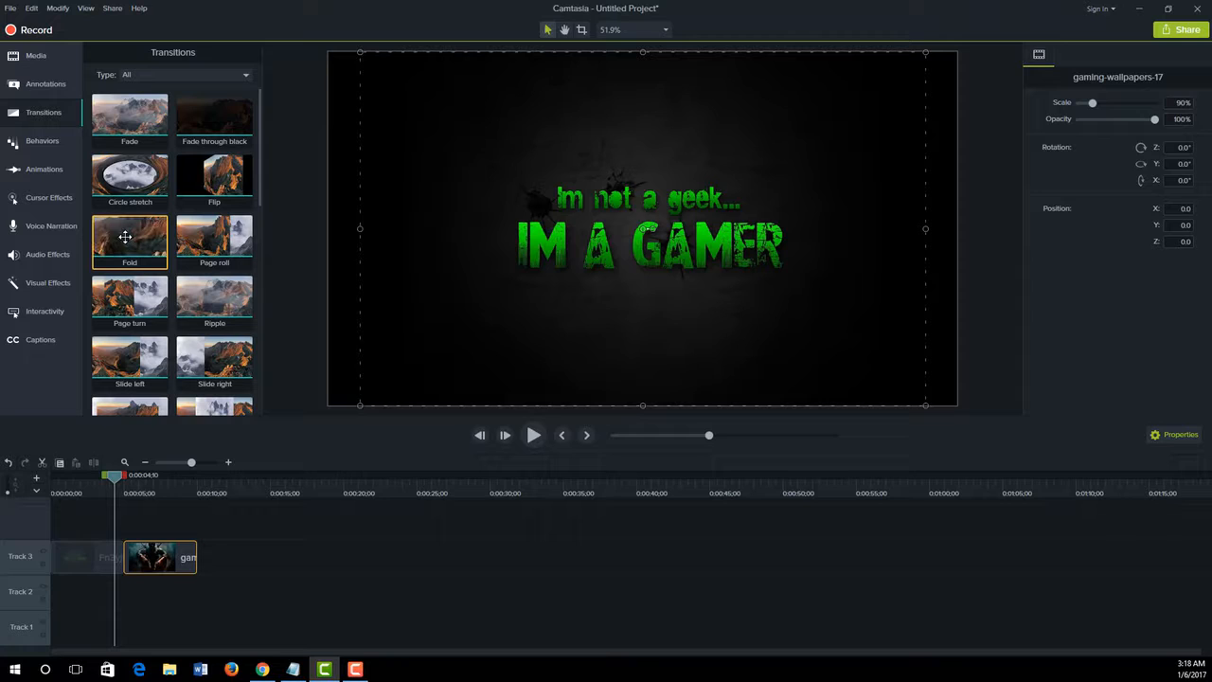
drag(125, 237, 123, 559)
Play back the Fold transition between the two images, starting shortly before their junction
drag(115, 478, 104, 478)
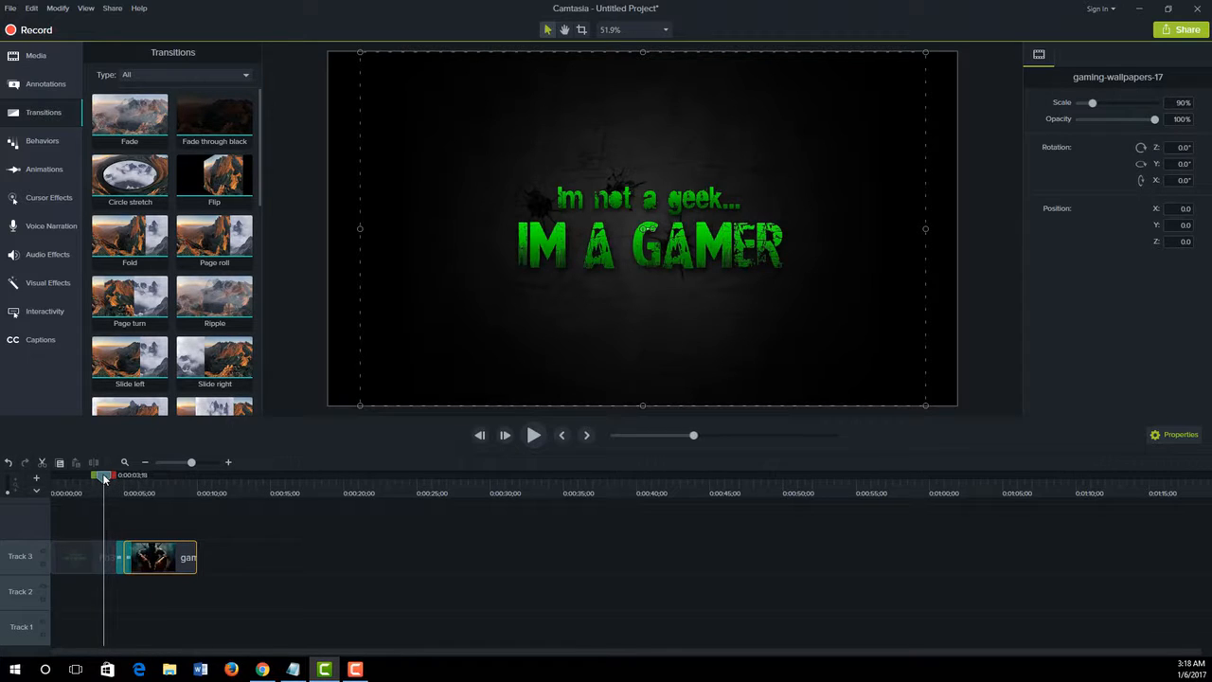
mouse_move(105, 478)
mouse_down()
mouse_move(152, 481)
mouse_move(108, 481)
mouse_up()
key(space)
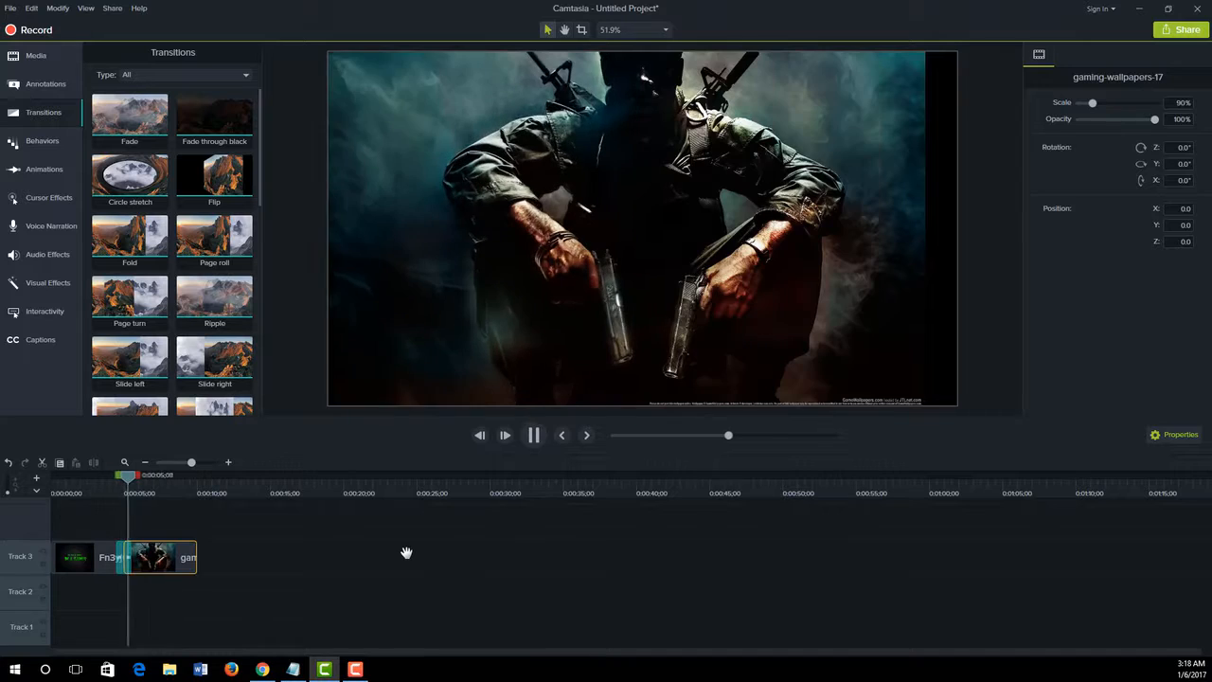
key(space)
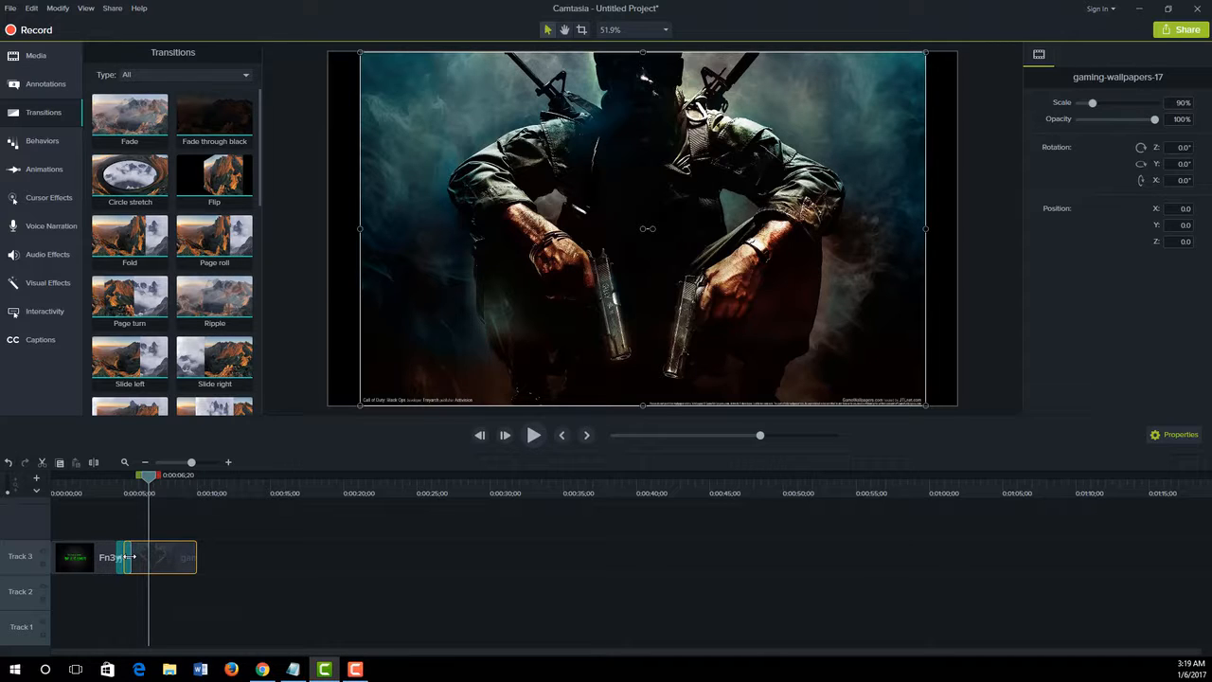
Lengthen the Fold transition between the two images to about 3 seconds and play it back
drag(128, 557, 117, 557)
drag(147, 475, 84, 493)
key(space)
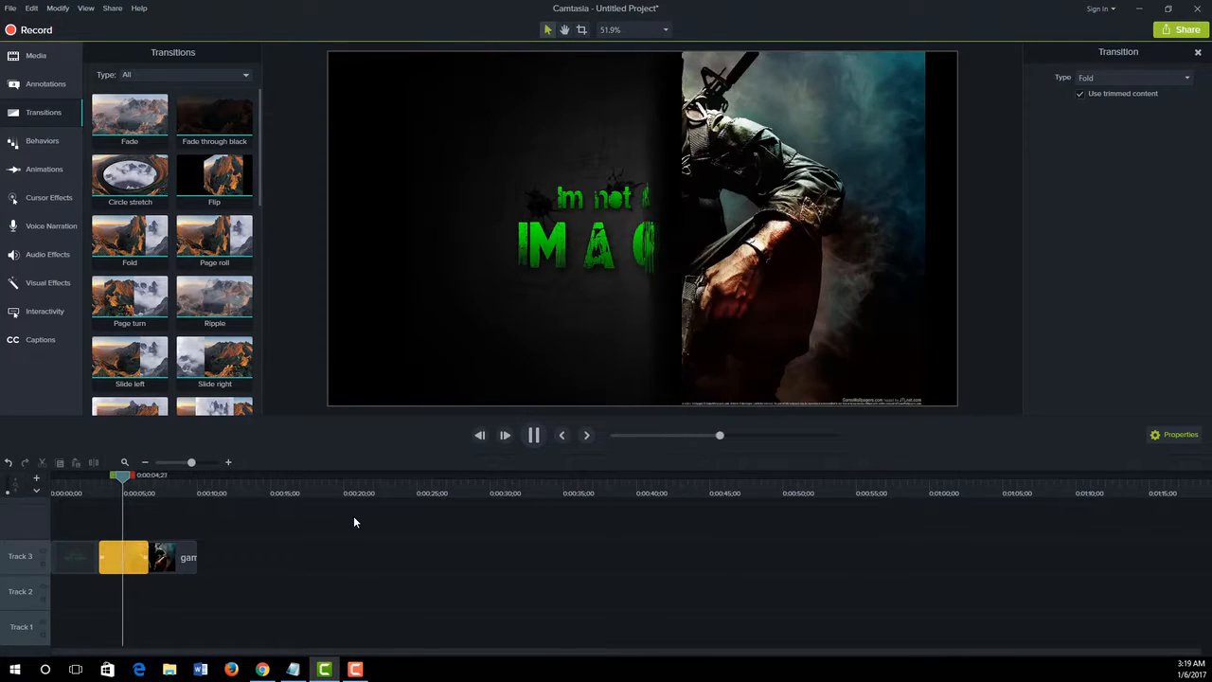
key(space)
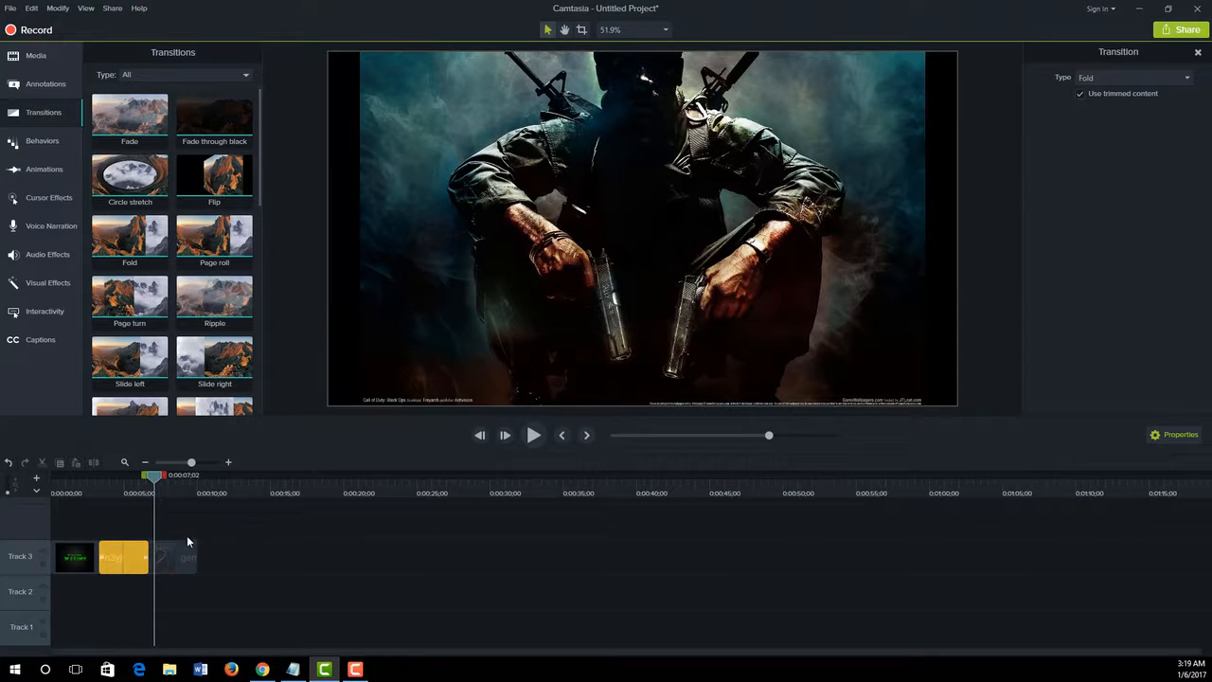
Shorten the Fold transition between the two images to about half a second and play it back
drag(148, 556, 123, 557)
drag(152, 480, 114, 485)
key(space)
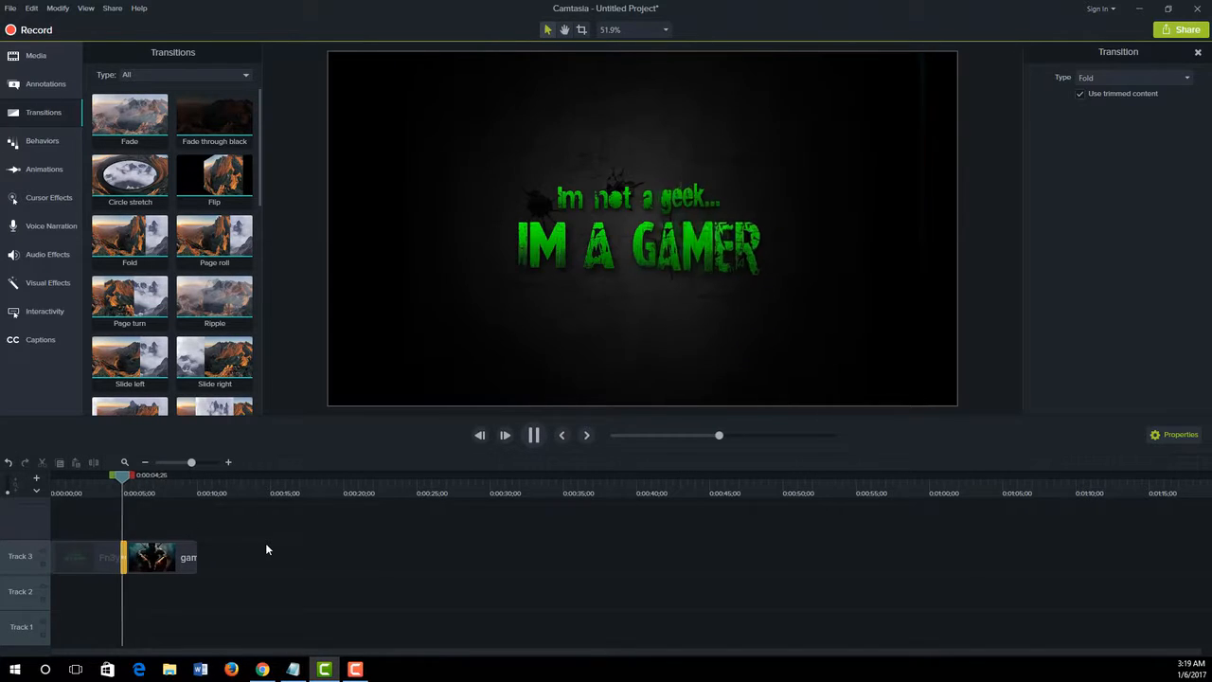
key(space)
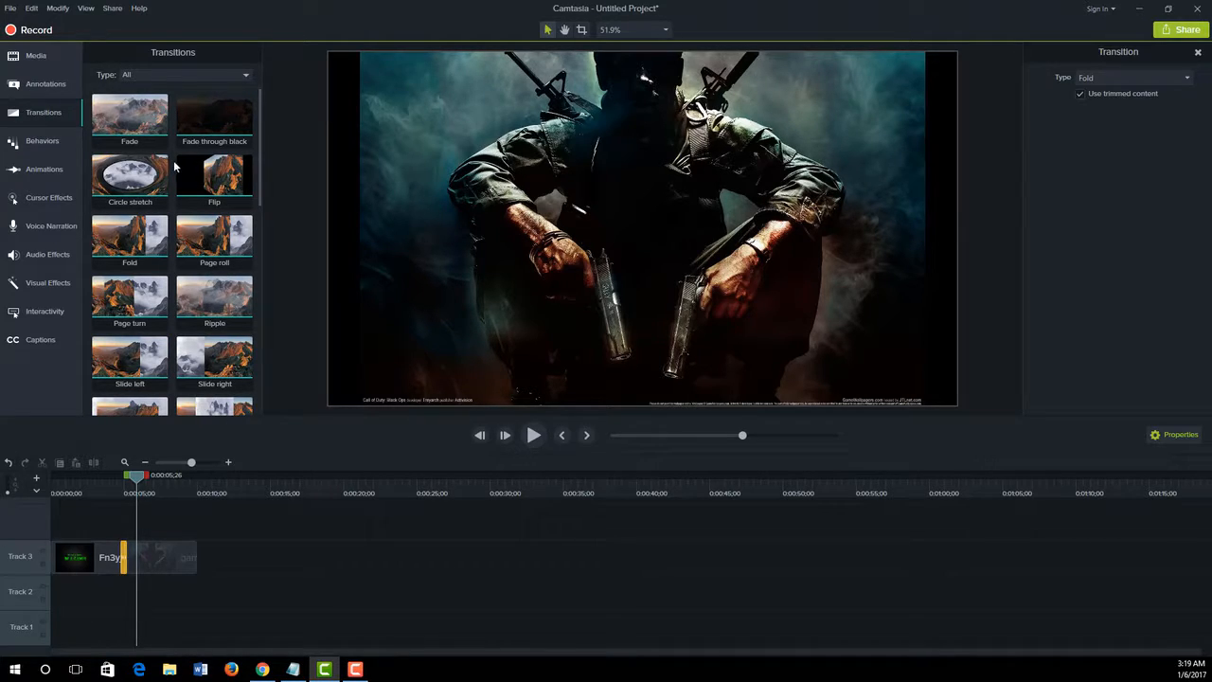
Add a Slide right transition at the end of the wallpaper clip and a Fade transition at the start of the first image
click(190, 561)
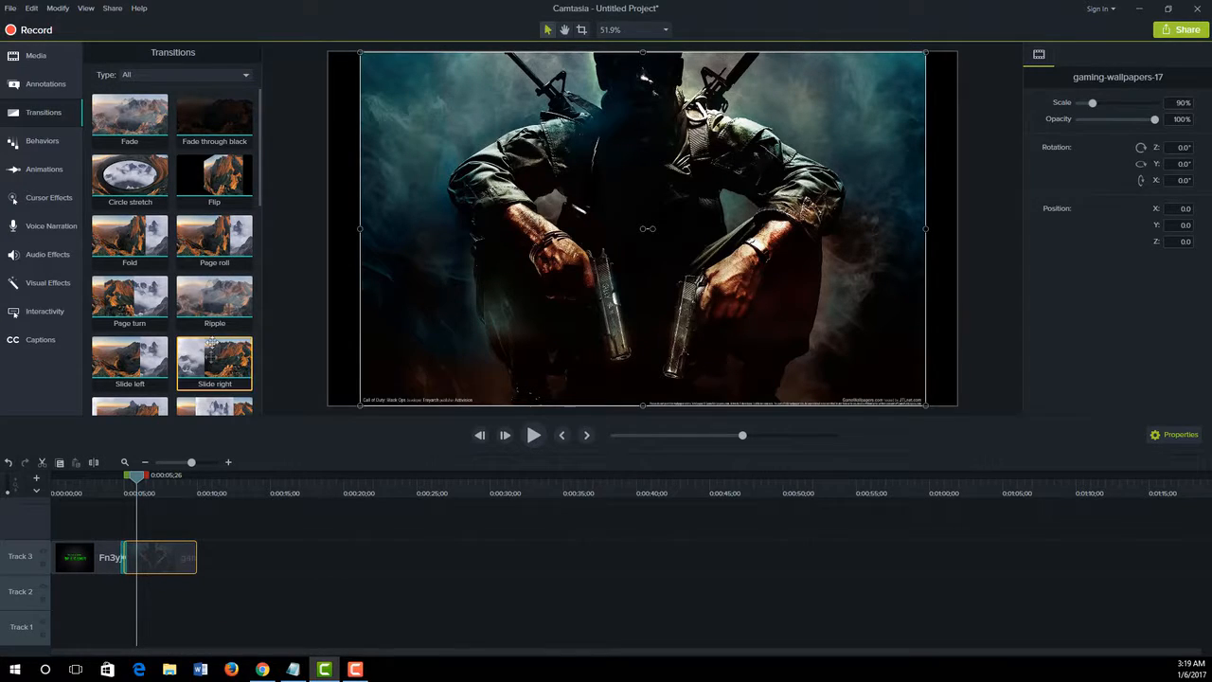
drag(207, 356, 187, 563)
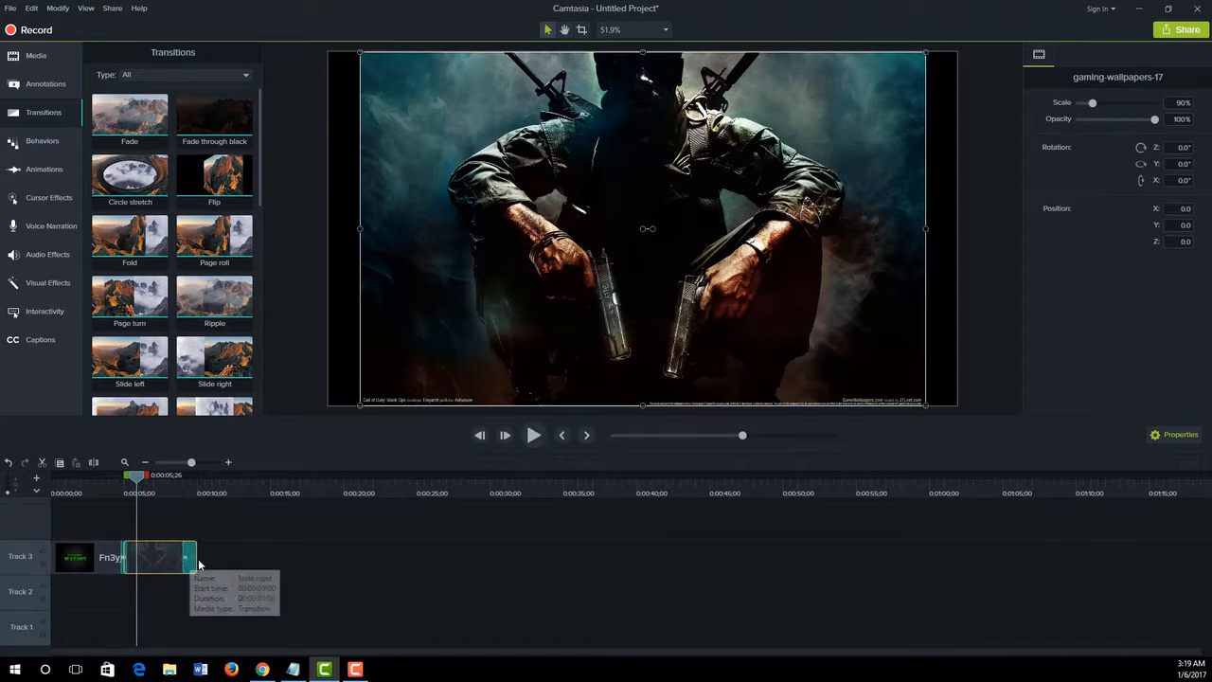
drag(130, 116, 55, 558)
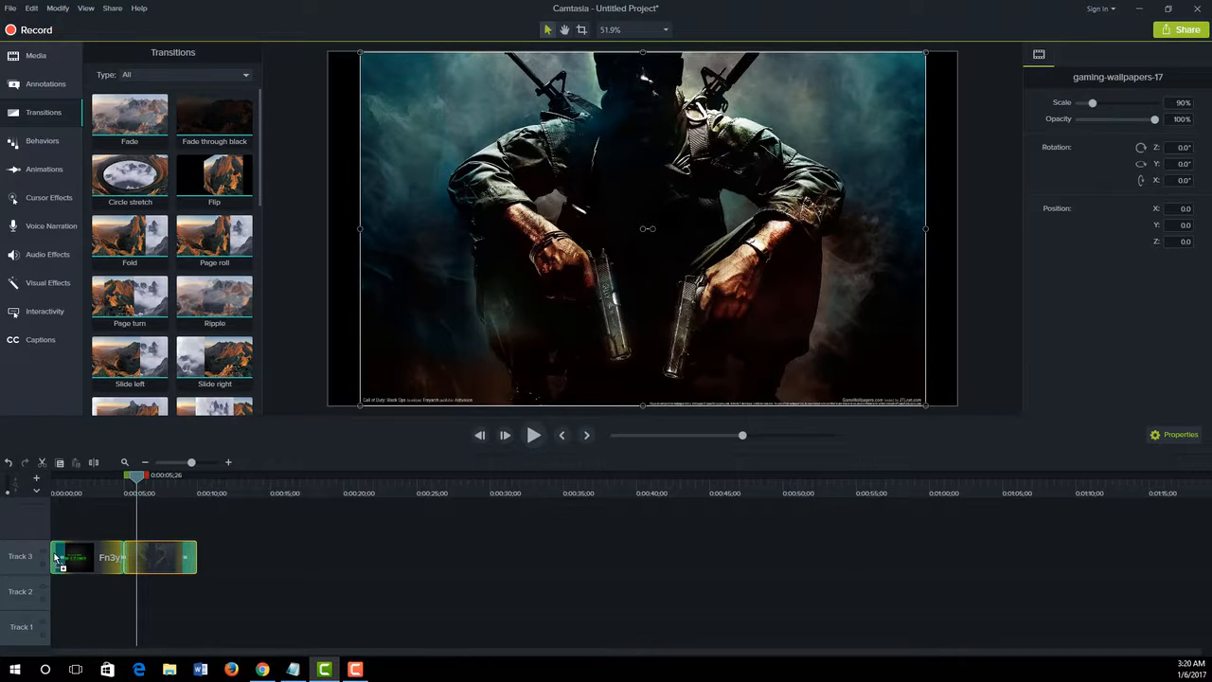
drag(55, 559, 54, 558)
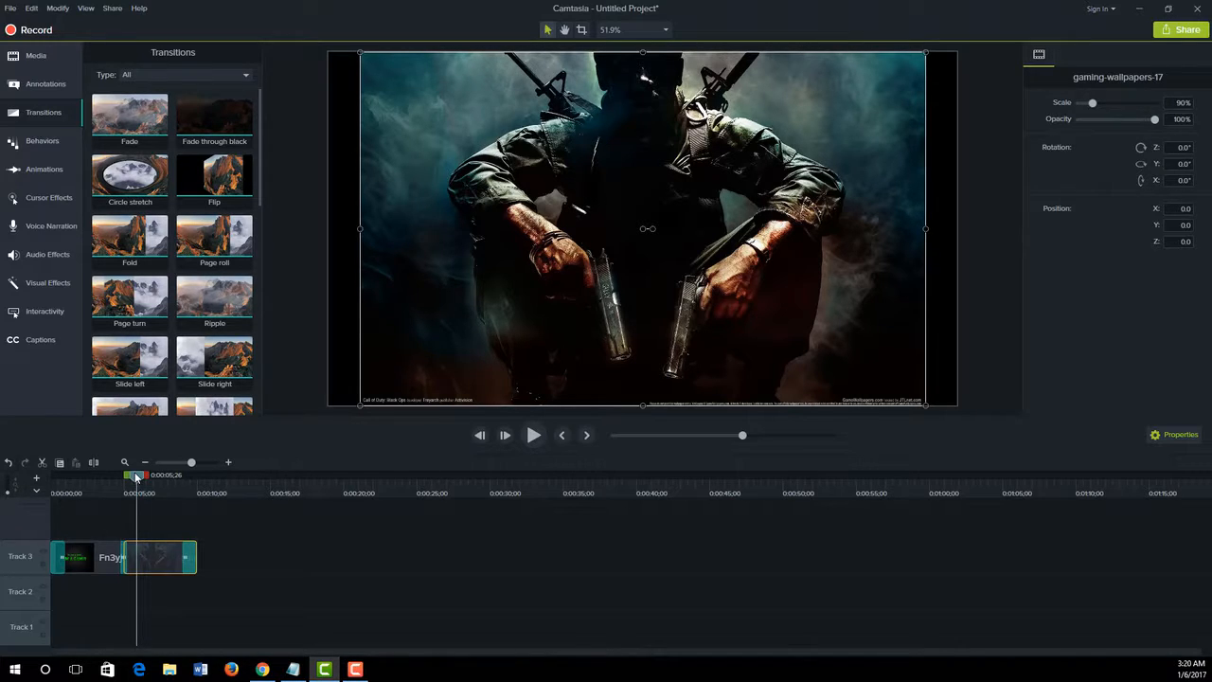
Add the Official Call of Duty trailer directly after the wallpaper image on Track 3, and apply a Dissolve transition at its start
click(34, 56)
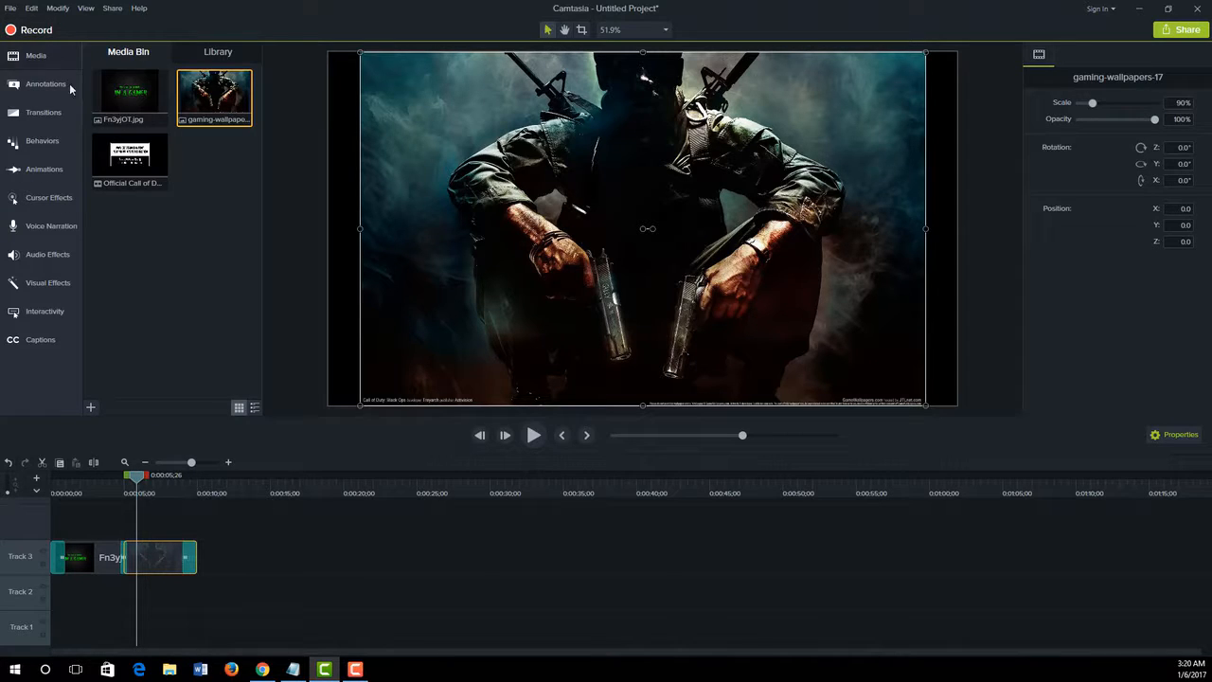
drag(137, 140, 199, 559)
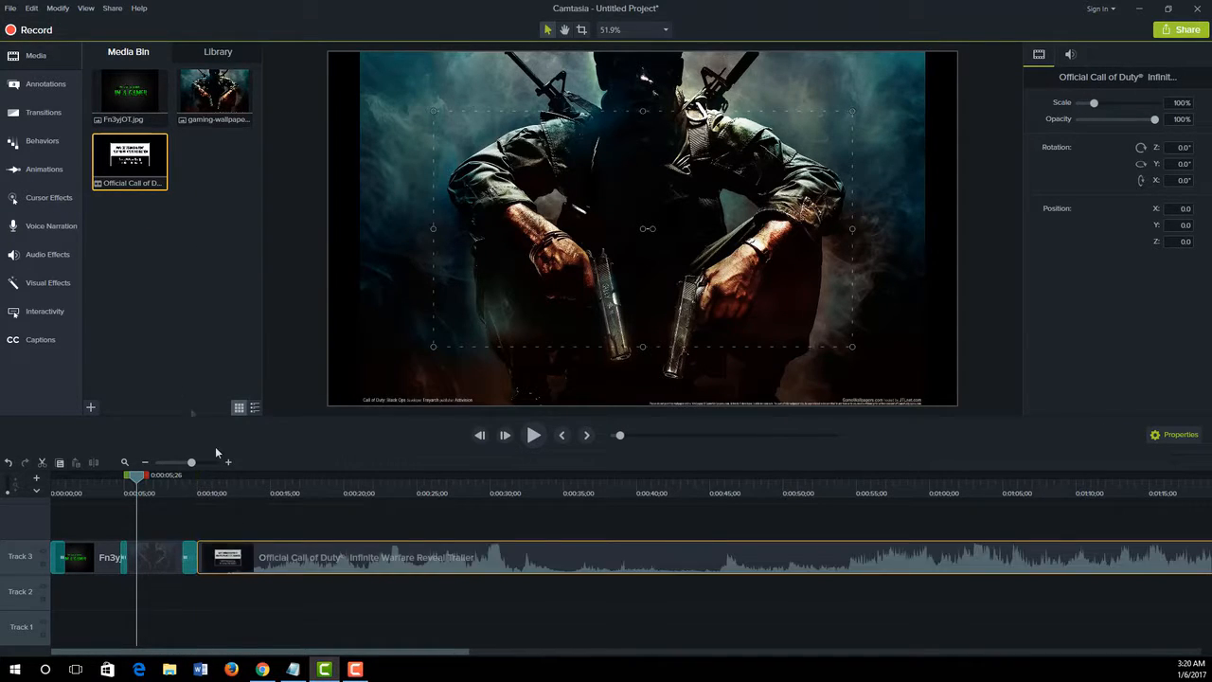
click(29, 112)
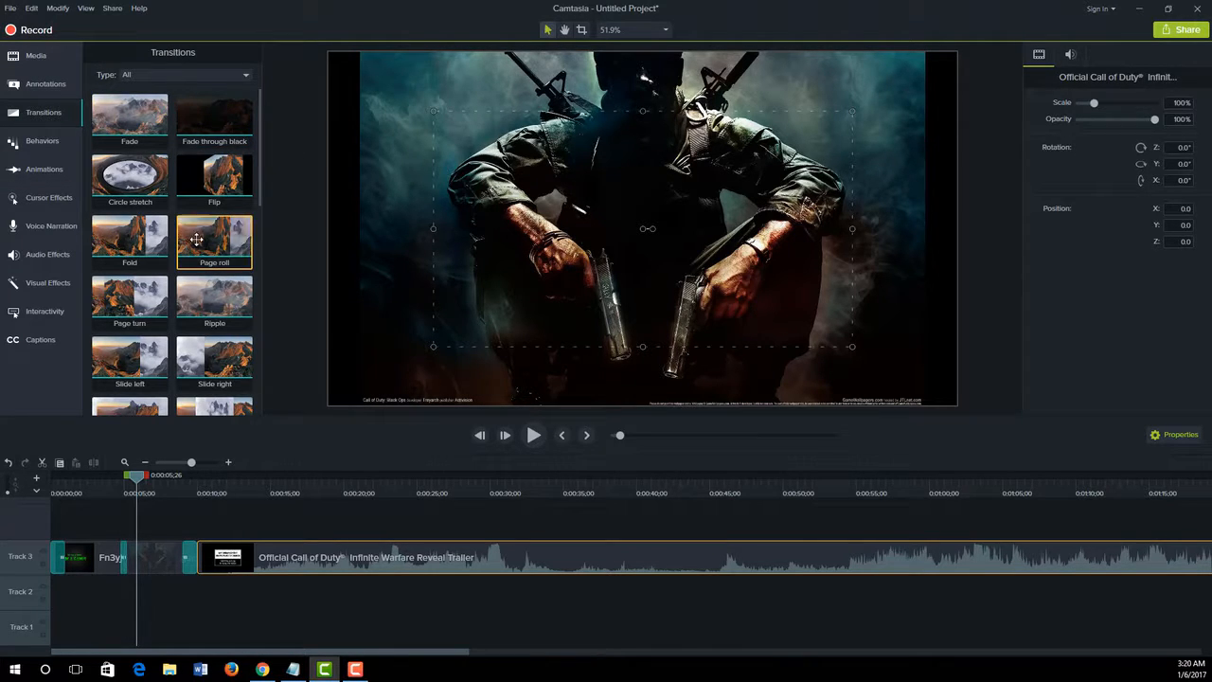
scroll(198, 284, down, 2)
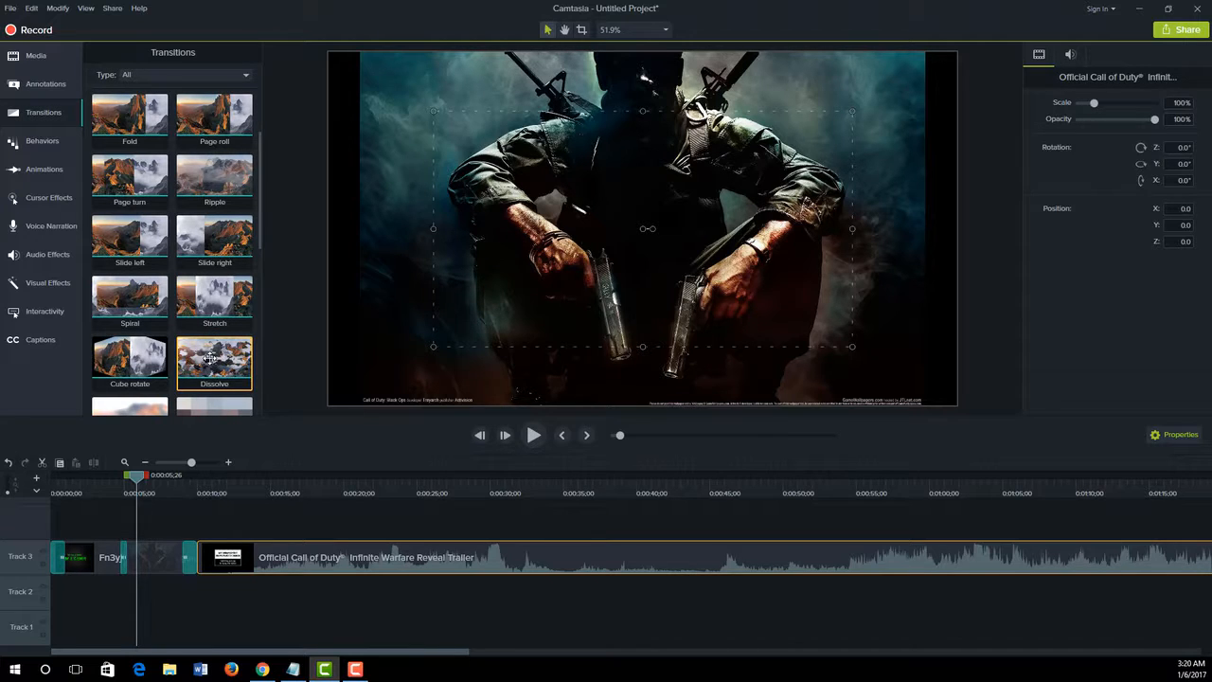
drag(210, 358, 207, 558)
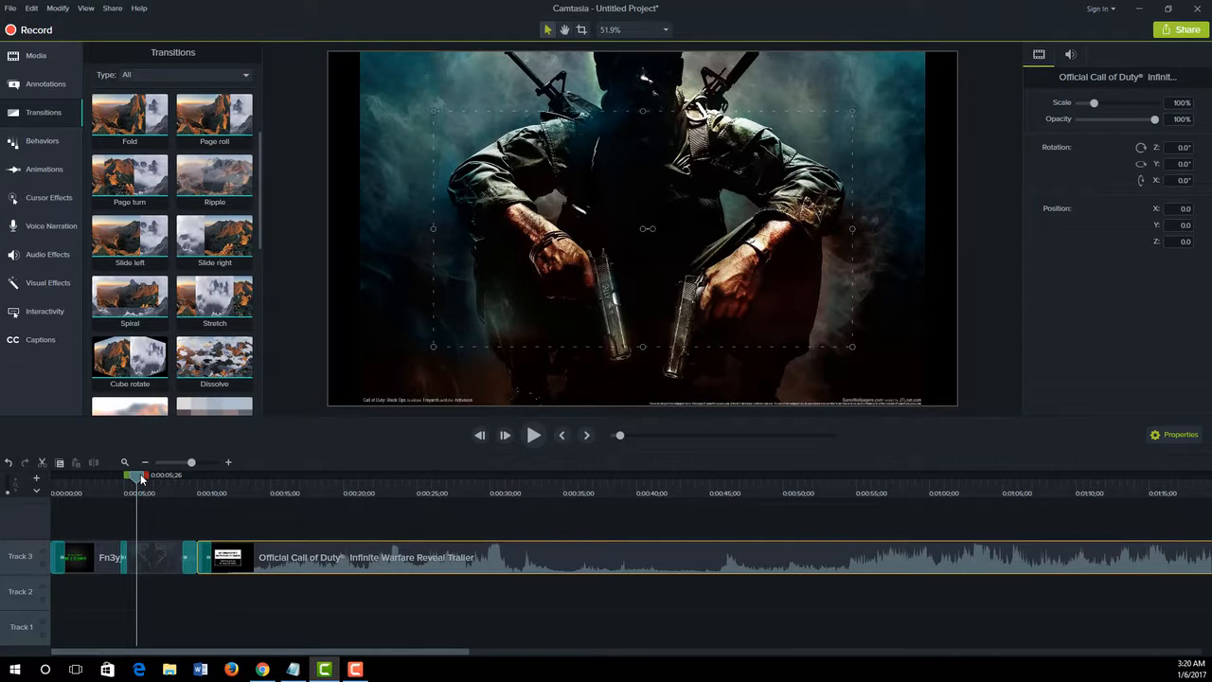
Play the timeline from the beginning through all transitions and into the trailer, and stop the playback
drag(139, 478, 43, 483)
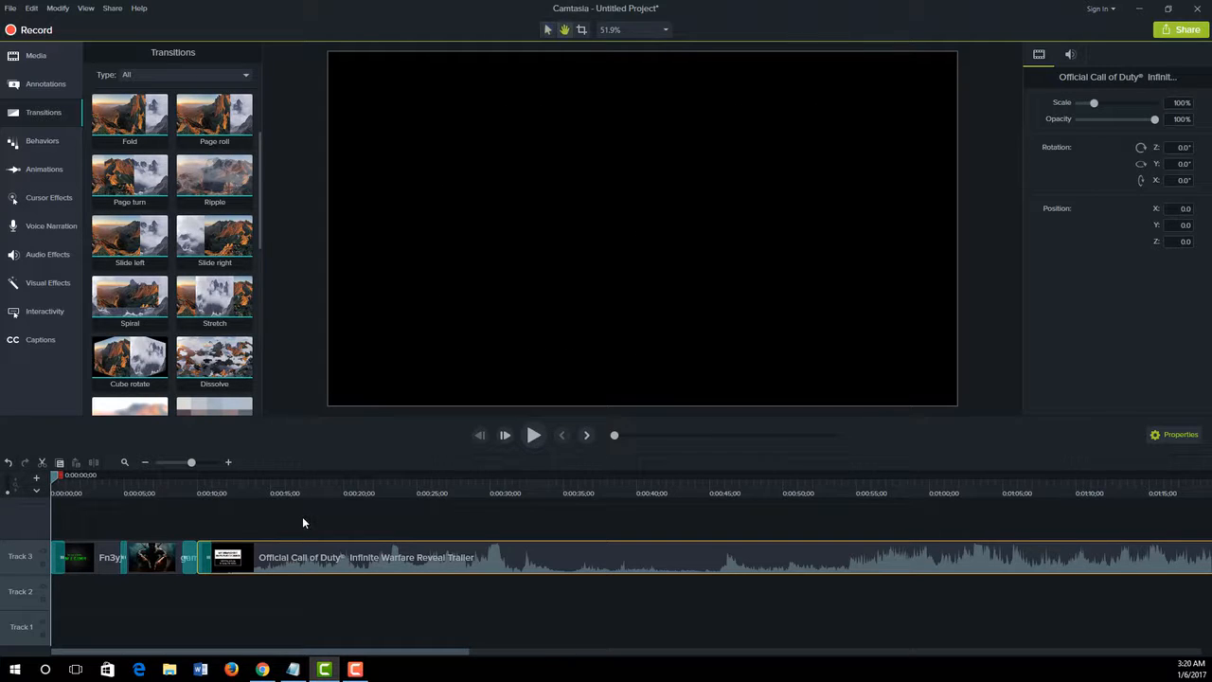
key(space)
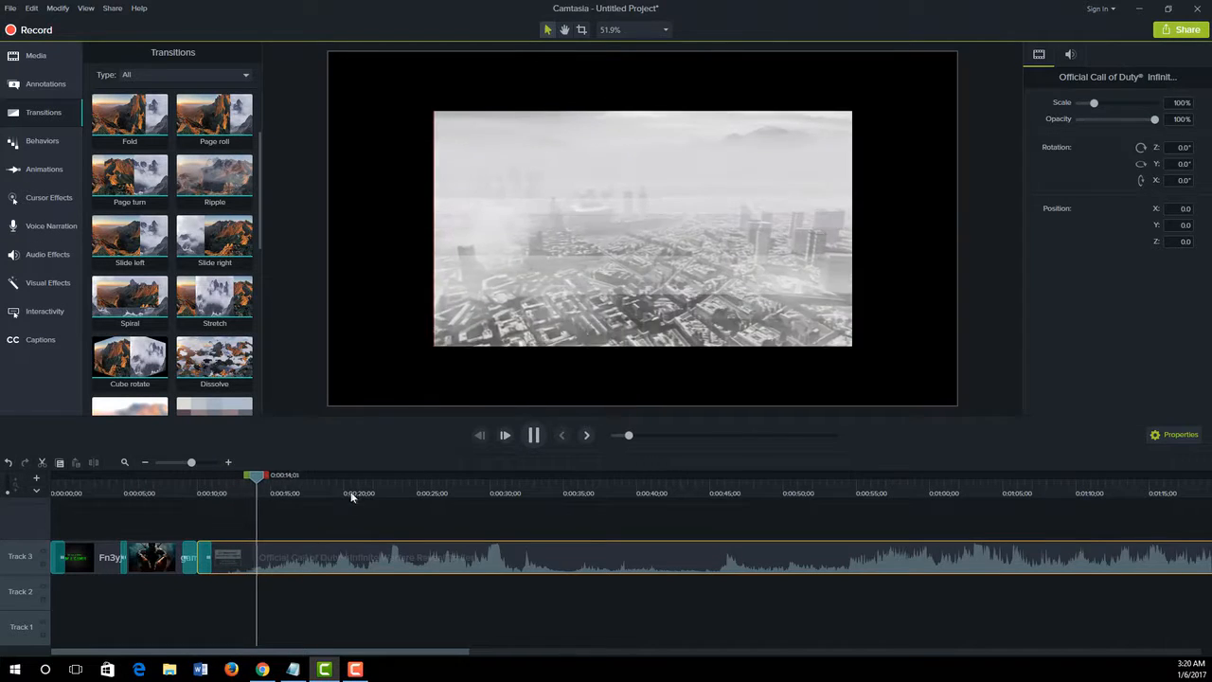
key(space)
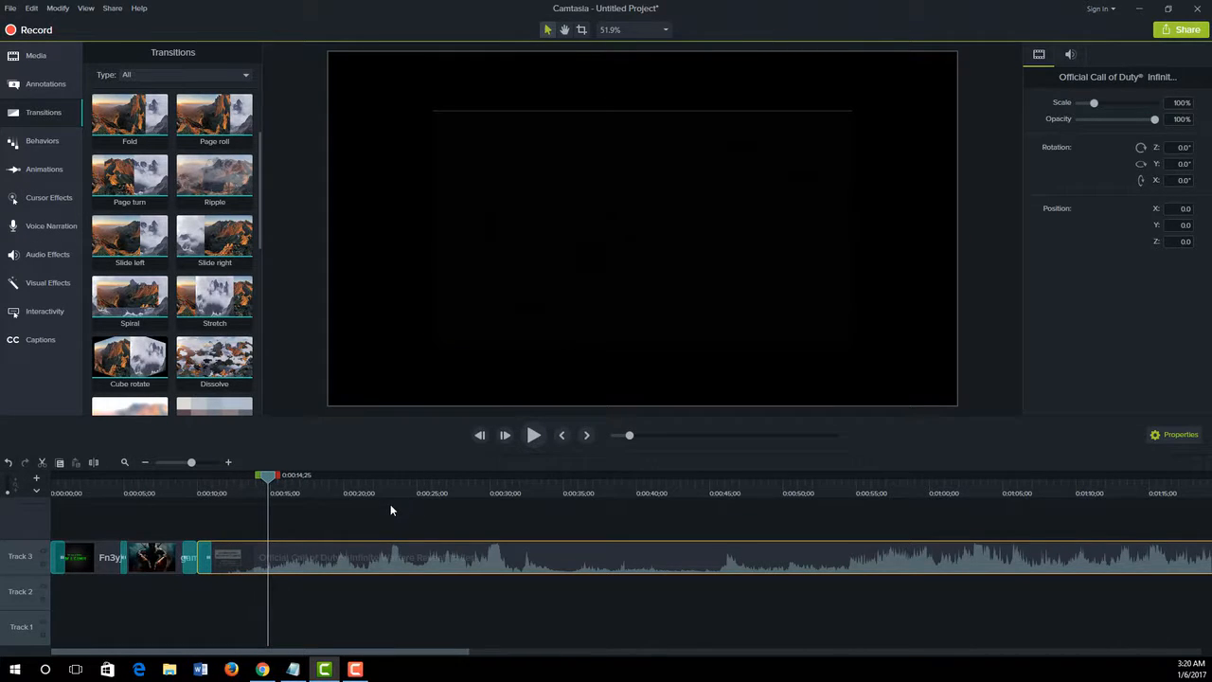